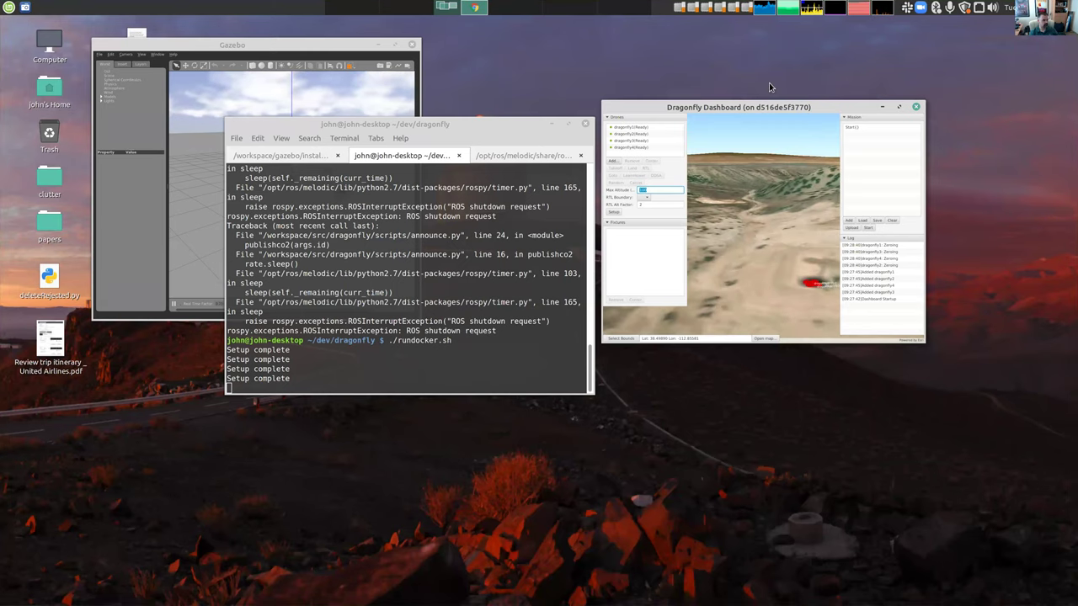
Reposition the Dragonfly Dashboard window beside Gazebo and enlarge it to give the 3D map more room.
drag(469, 114, 727, 87)
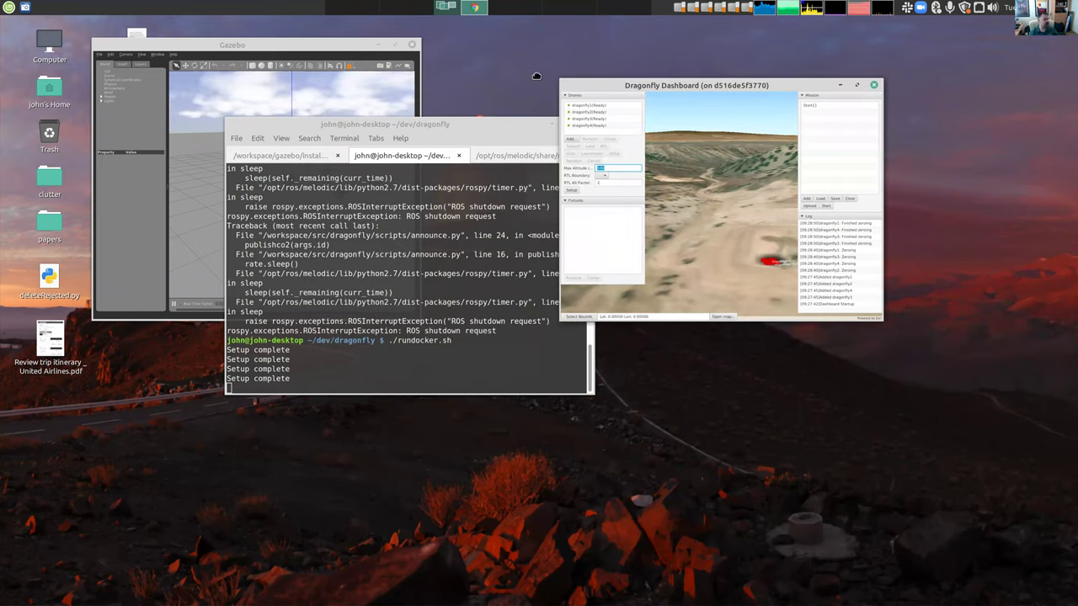
drag(792, 87, 513, 61)
drag(603, 289, 906, 485)
Examine the terrain around the parked drones on the 3D map from several distances and angles.
drag(630, 384, 695, 402)
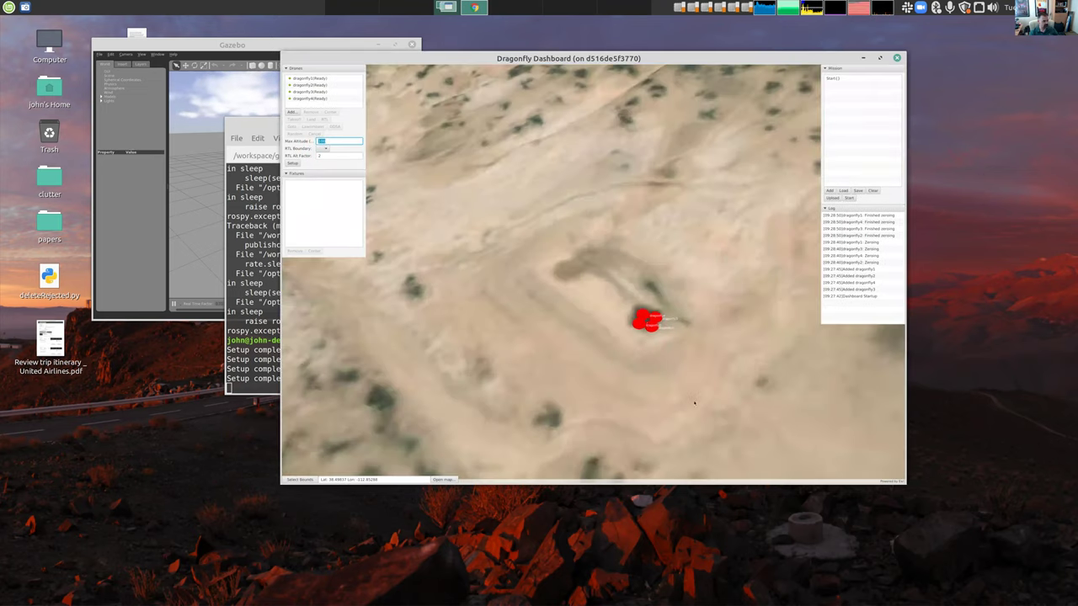
drag(579, 326, 559, 337)
scroll(515, 253, down, 8)
scroll(523, 269, down, 3)
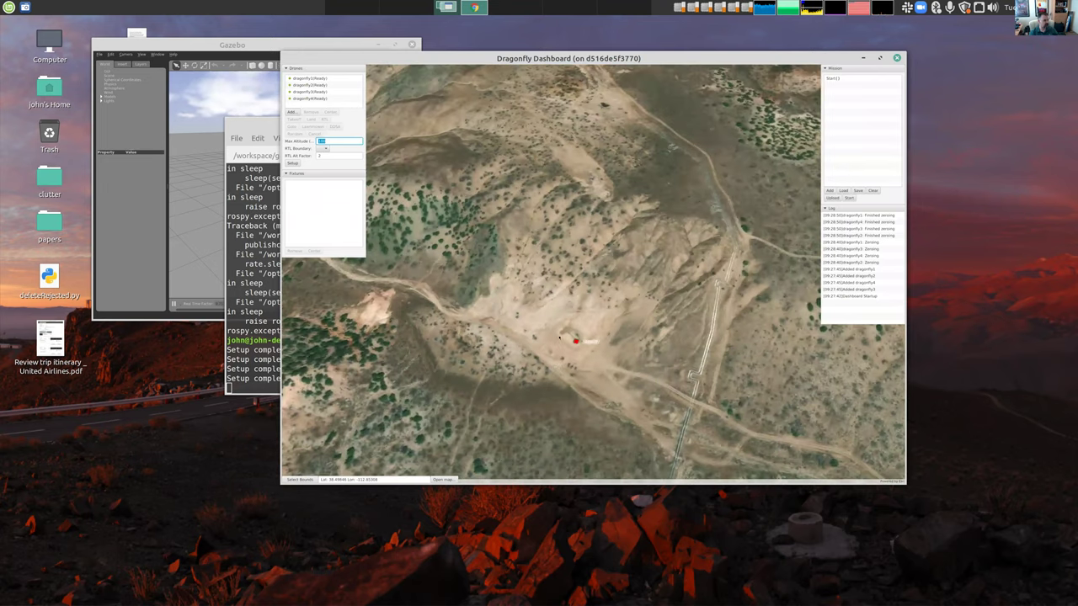
scroll(558, 381, down, 6)
drag(586, 467, 600, 355)
drag(581, 172, 550, 337)
scroll(527, 338, up, 4)
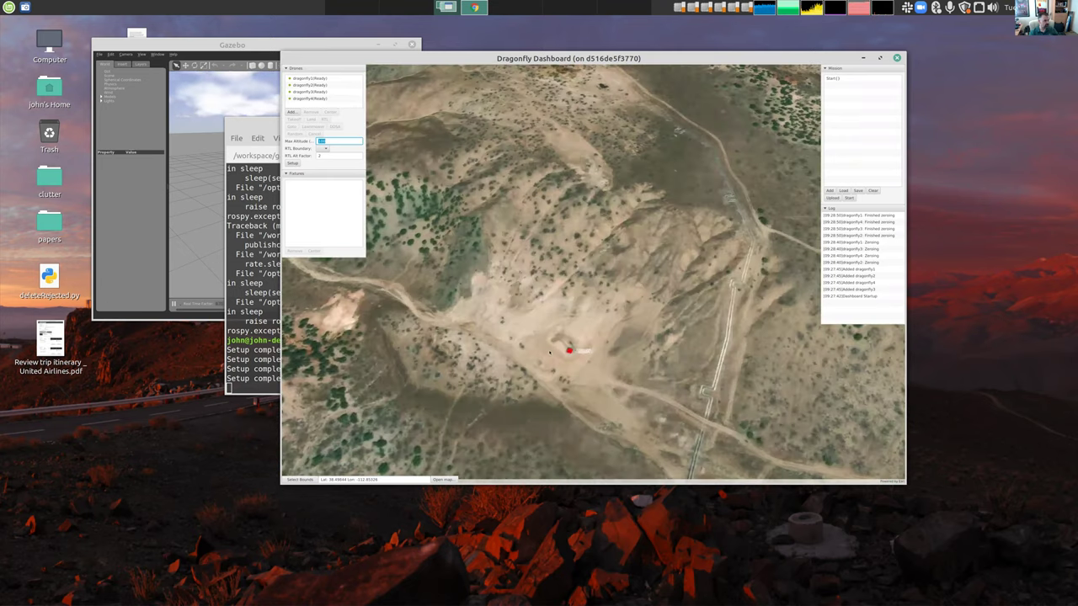
mouse_move(495, 341)
mouse_down()
mouse_move(468, 305)
mouse_move(450, 313)
mouse_move(442, 348)
mouse_move(744, 380)
mouse_up()
scroll(483, 314, up, 3)
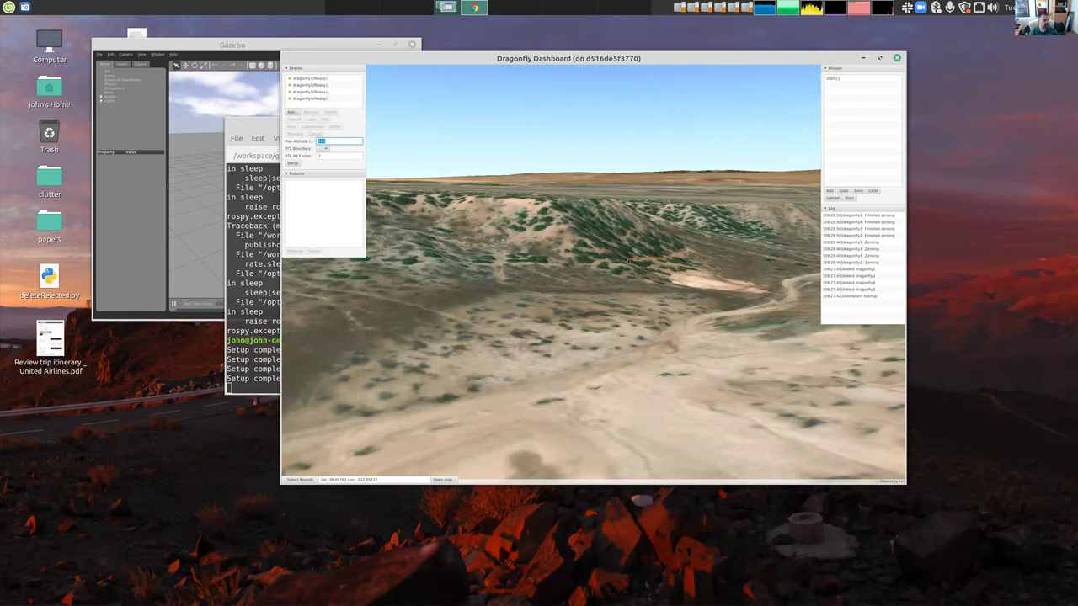
drag(586, 340, 455, 324)
drag(404, 274, 458, 307)
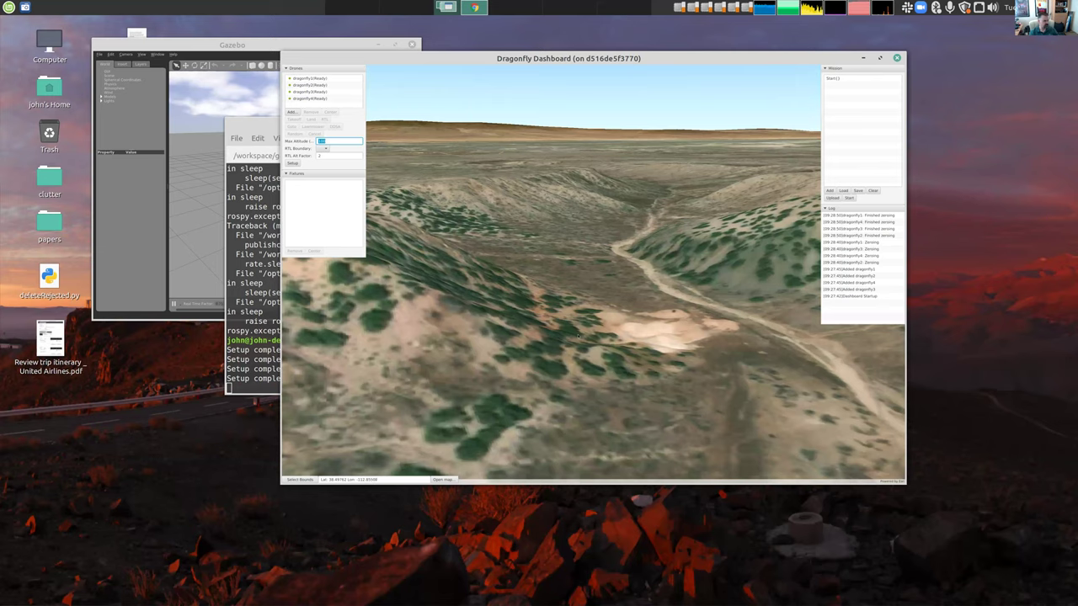
scroll(630, 332, down, 5)
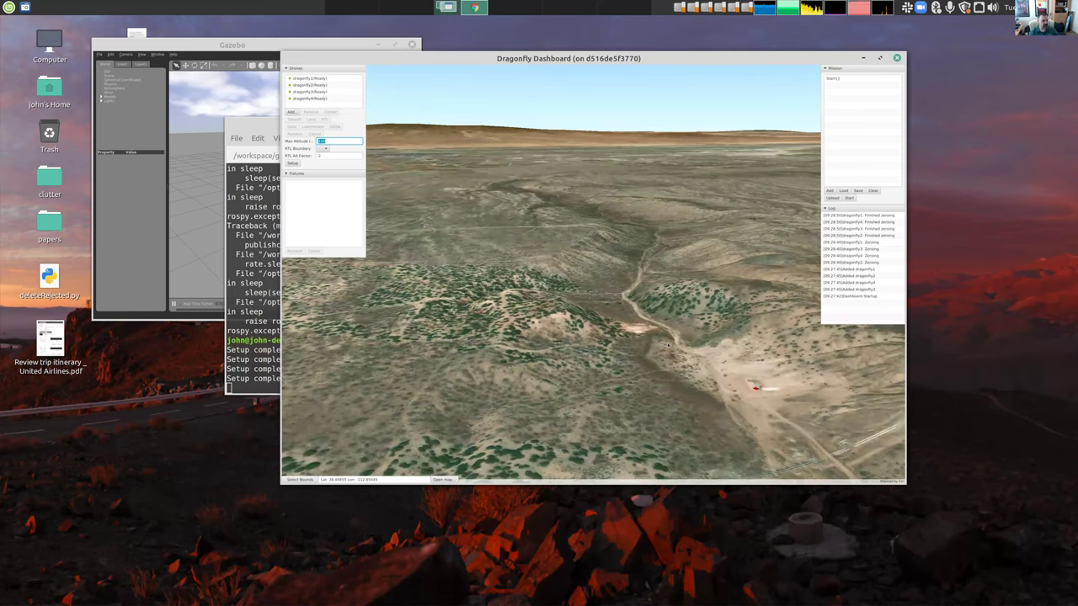
drag(631, 333, 544, 341)
scroll(556, 352, down, 2)
drag(783, 358, 824, 368)
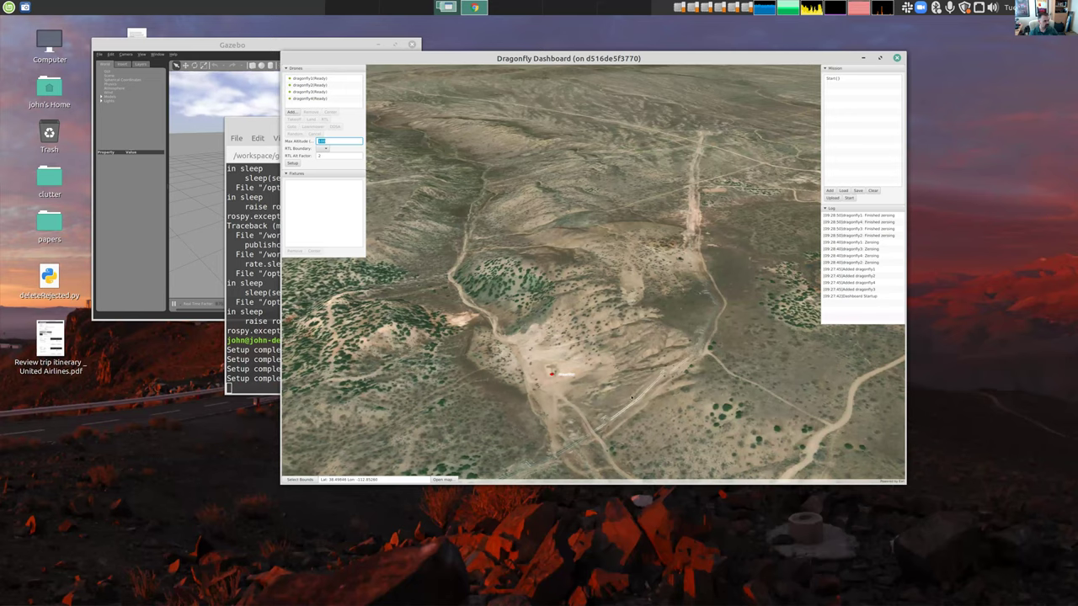
drag(558, 398, 716, 385)
scroll(717, 386, up, 5)
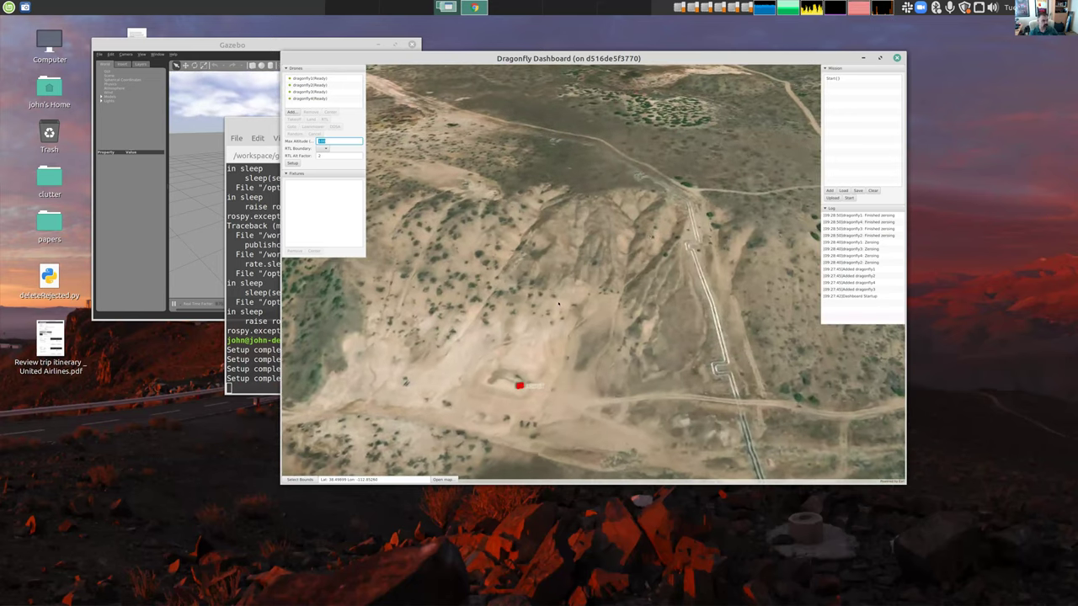
drag(486, 386, 681, 331)
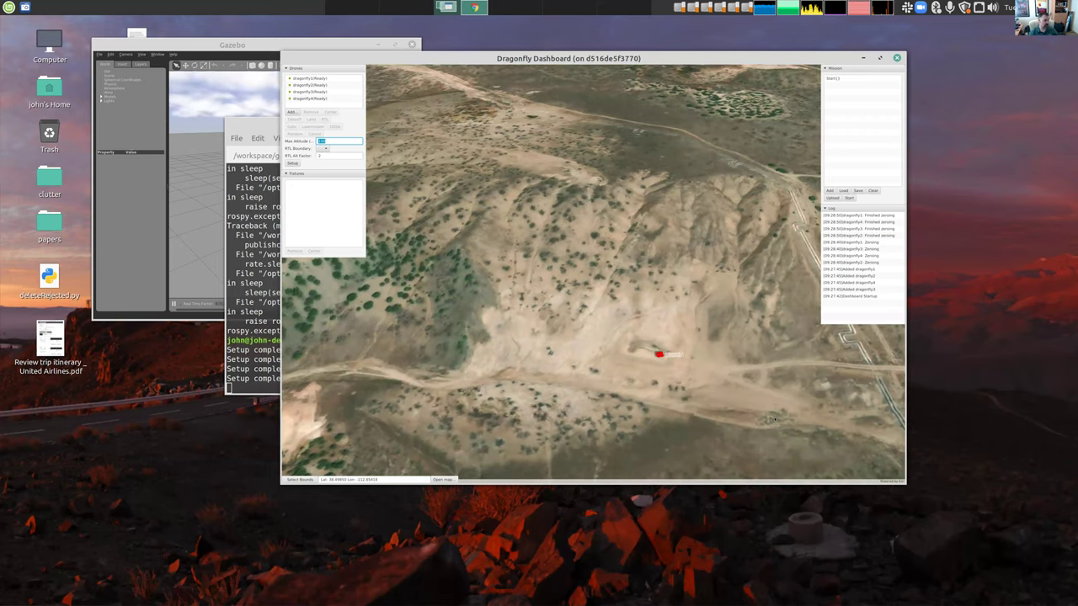
drag(631, 370, 662, 375)
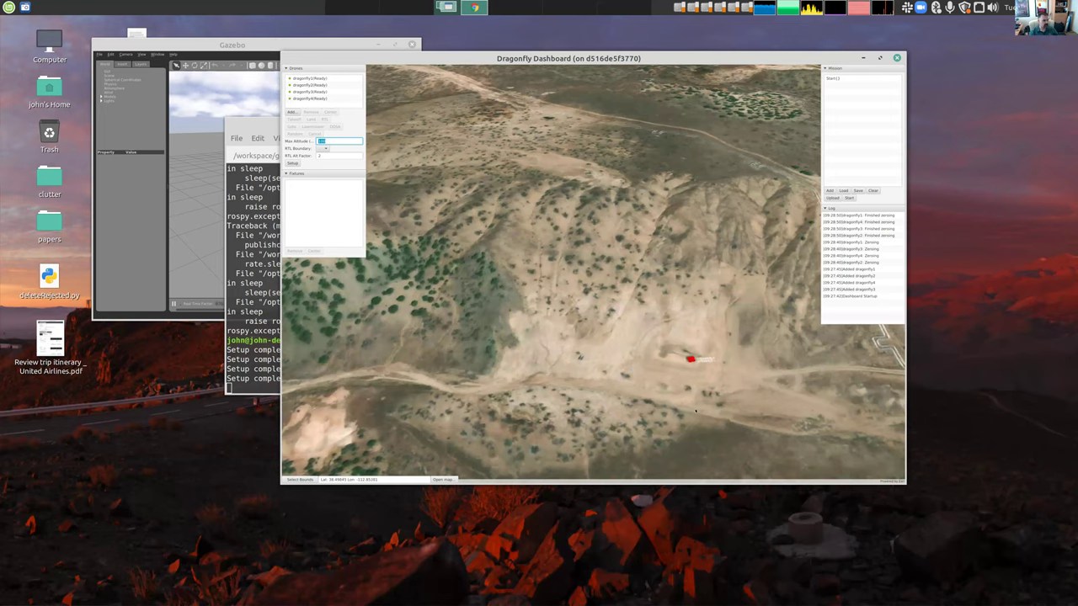
mouse_move(695, 411)
mouse_down()
mouse_move(665, 386)
mouse_move(688, 402)
mouse_up()
drag(670, 364, 670, 348)
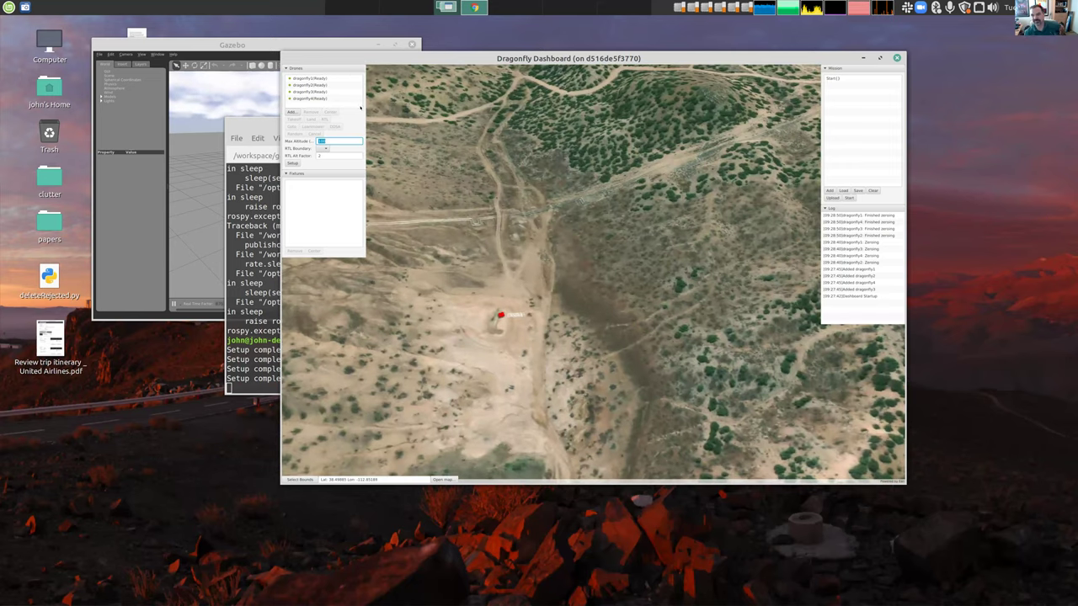
Add a Takeoff step to the mission for dragonfly1 through dragonfly4 at altitude 10.
click(830, 191)
click(552, 218)
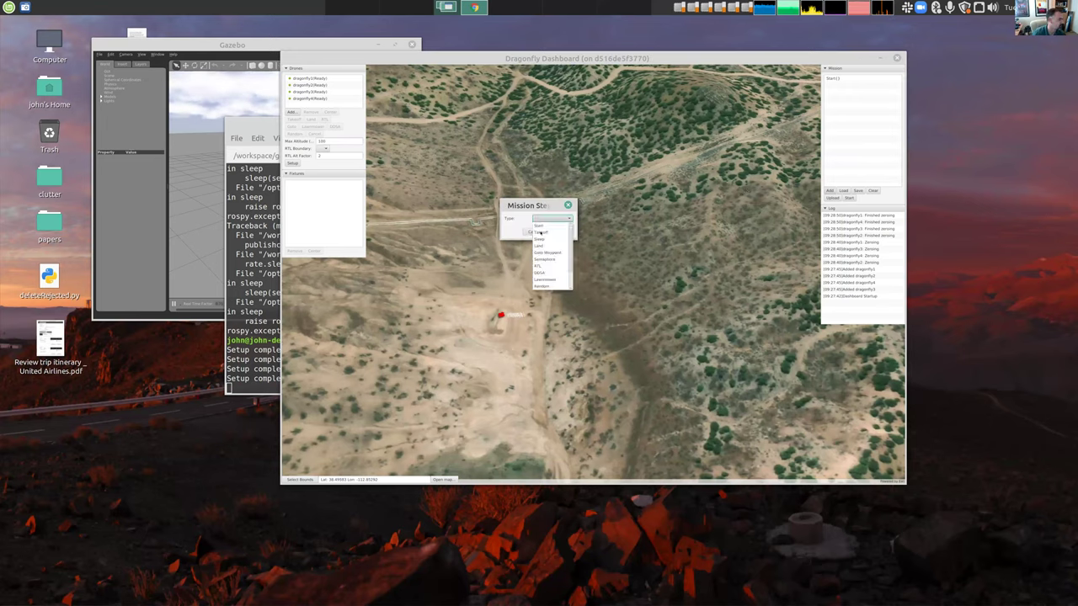
click(539, 232)
click(554, 226)
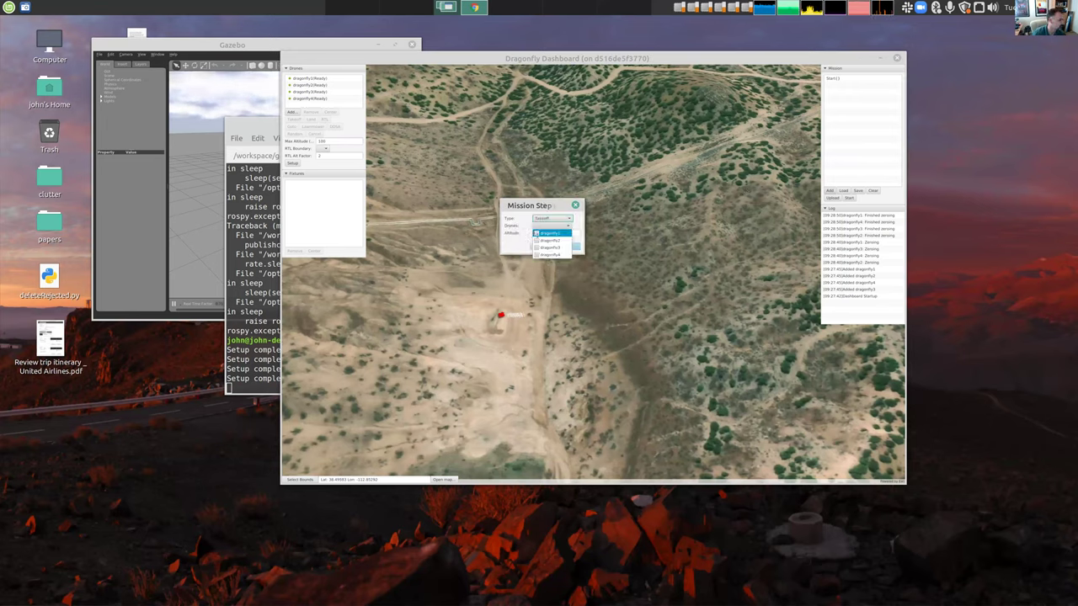
click(537, 248)
click(538, 254)
click(523, 247)
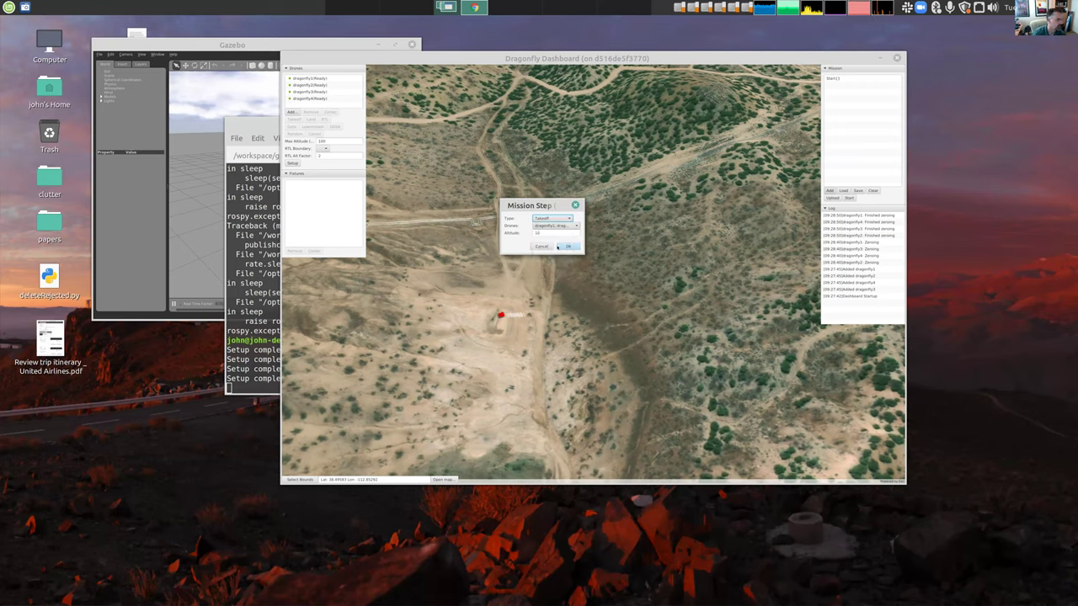
click(568, 246)
click(830, 190)
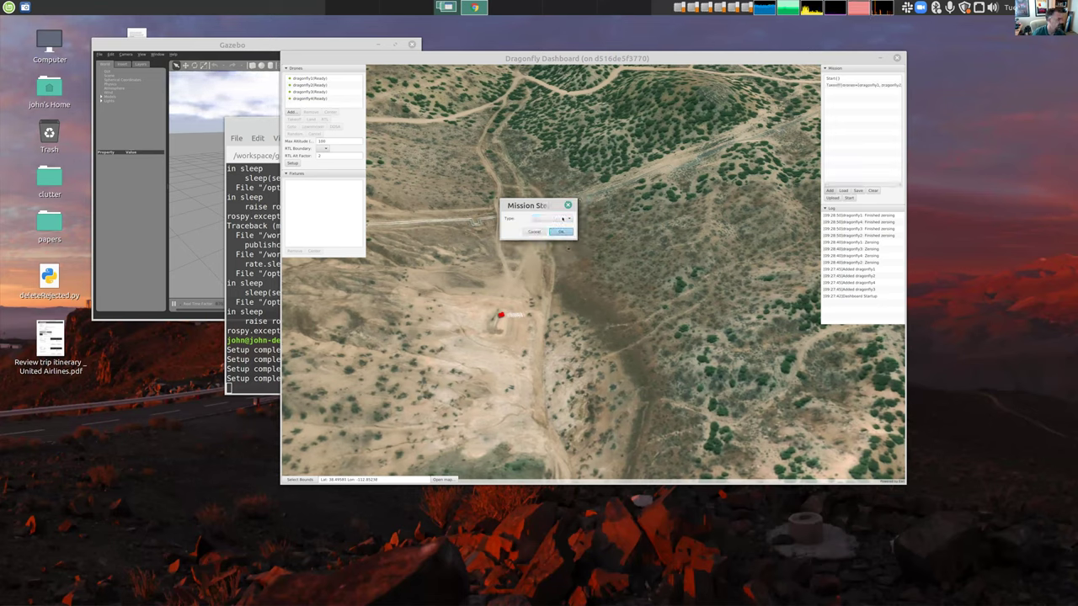
click(550, 223)
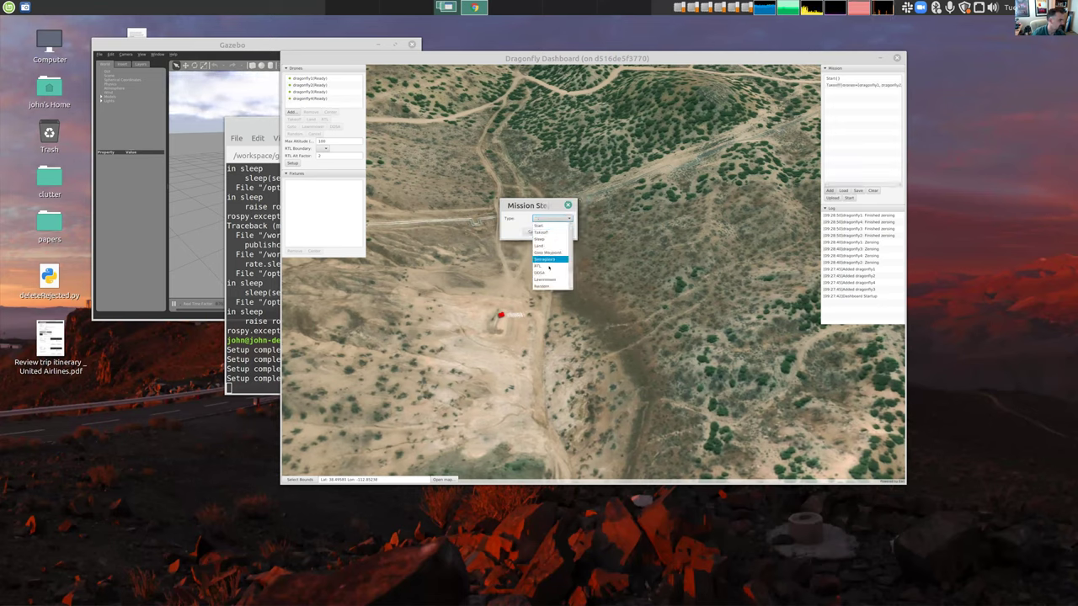
click(568, 205)
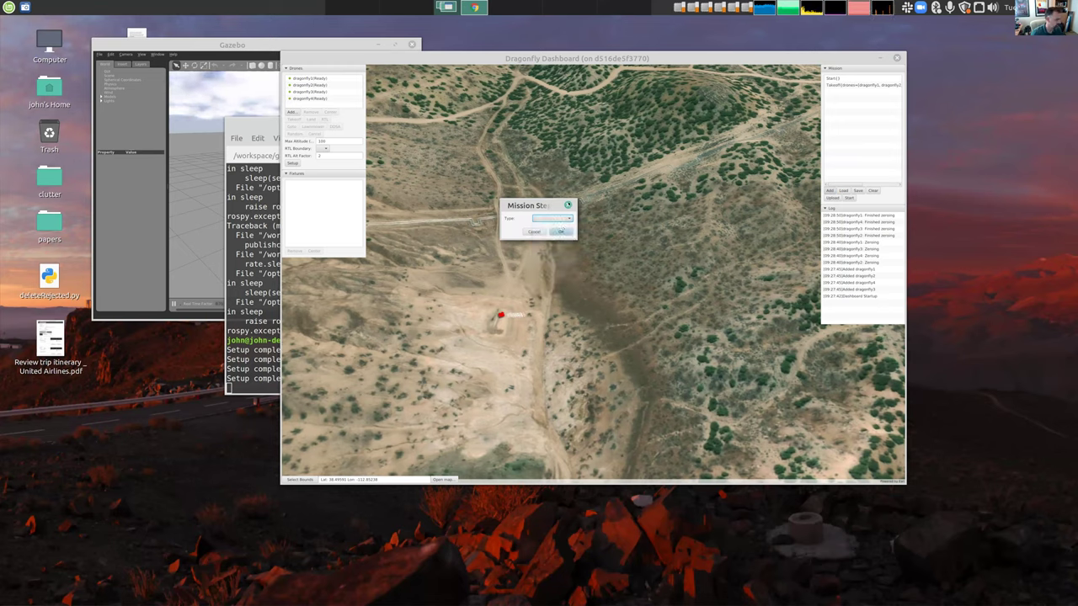
Add a waypoint named ddsa on the open ground near the drones, with altitude 10 and distance threshold 1.
click(560, 231)
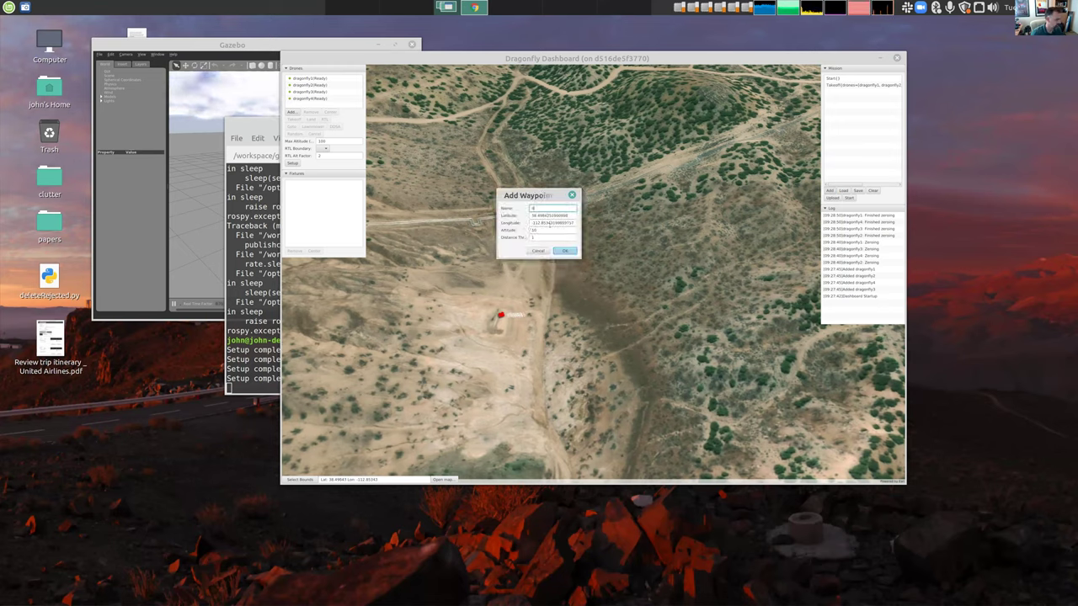
click(563, 250)
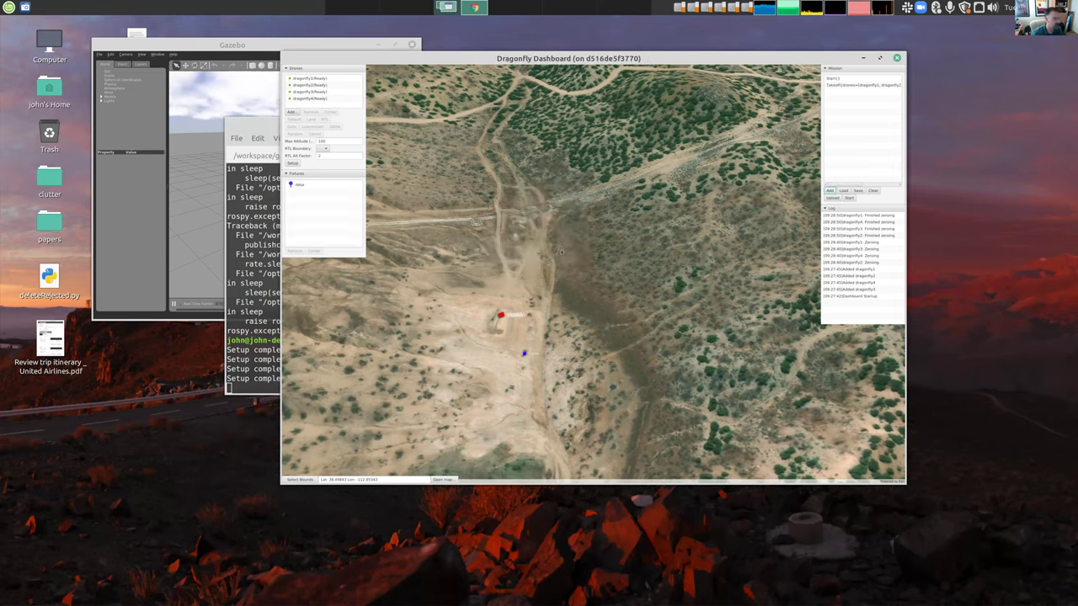
Create a DDSA mission step and assign all four drones, dragonfly1 through dragonfly4, to it.
click(830, 191)
click(544, 219)
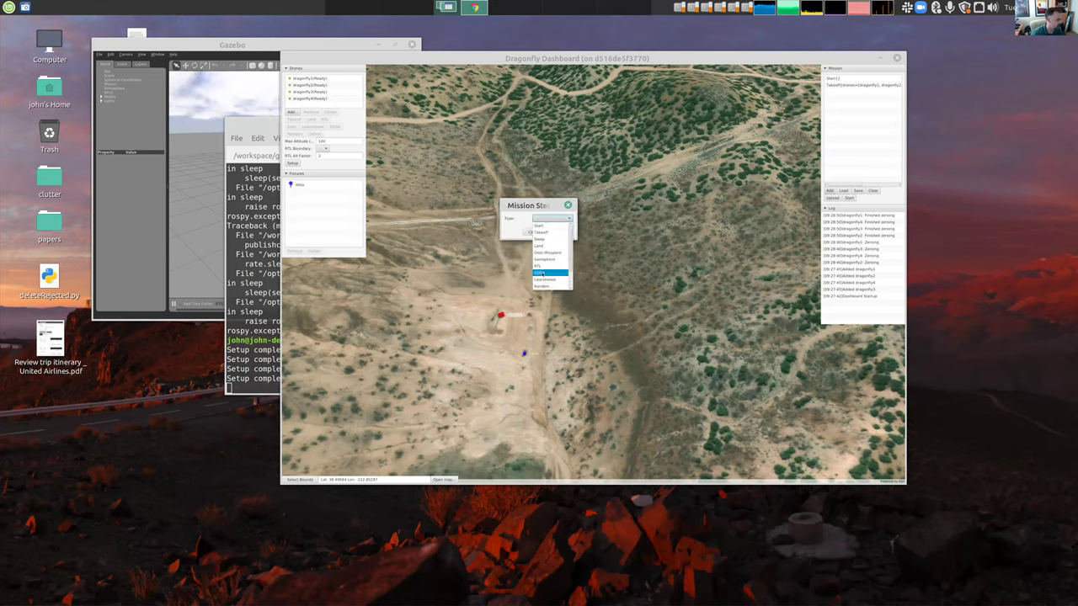
click(546, 272)
click(544, 226)
click(536, 253)
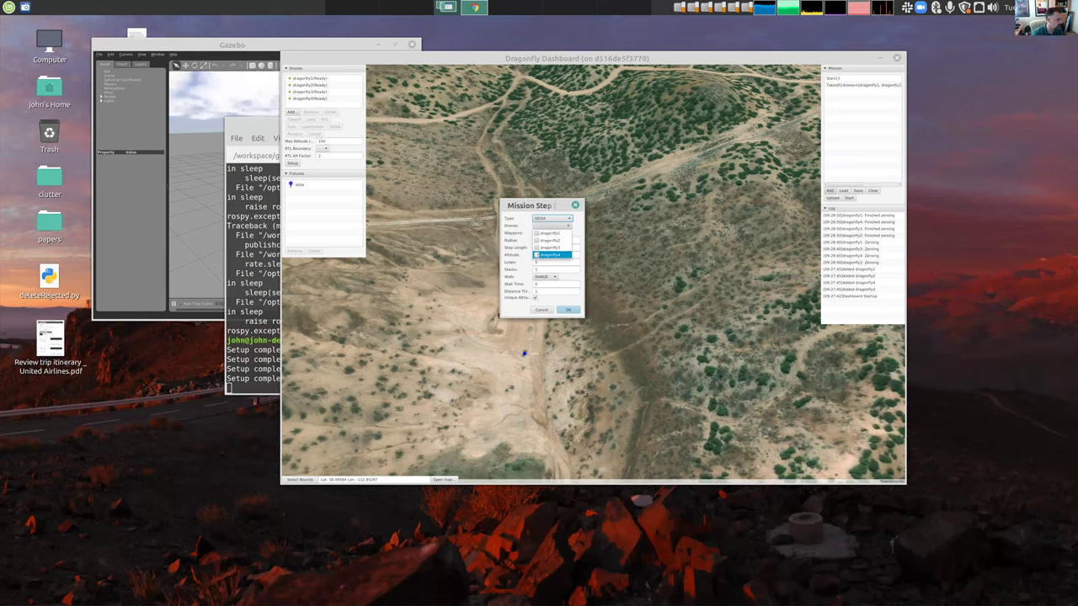
click(536, 246)
click(536, 241)
click(536, 234)
click(522, 234)
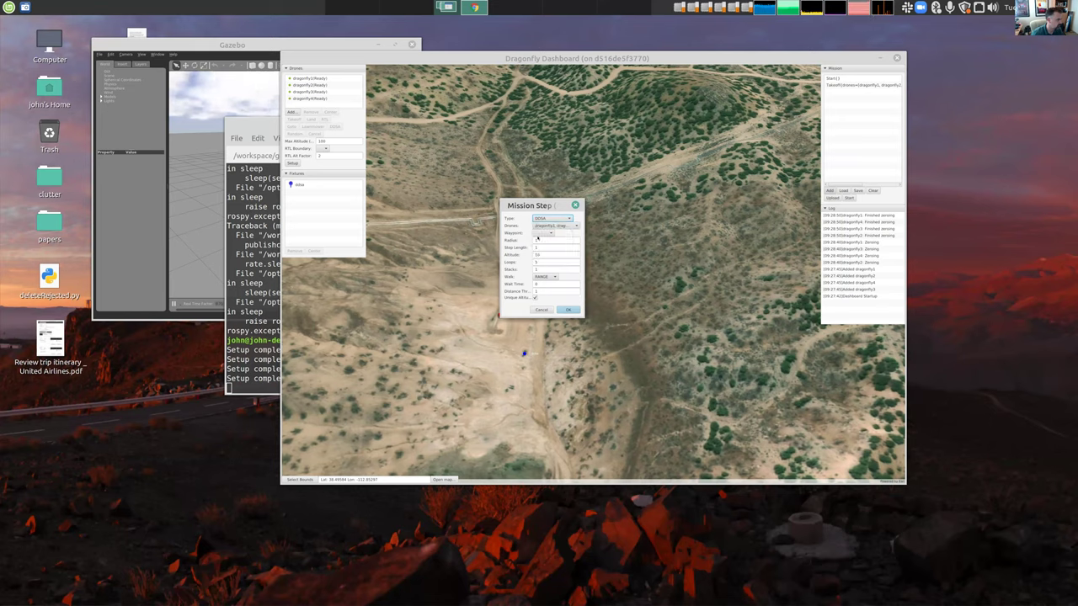
Give the DDSA step the ddsa waypoint and a radius of 4, turn off unique altitudes, and add it to the mission.
click(542, 234)
click(542, 243)
click(539, 242)
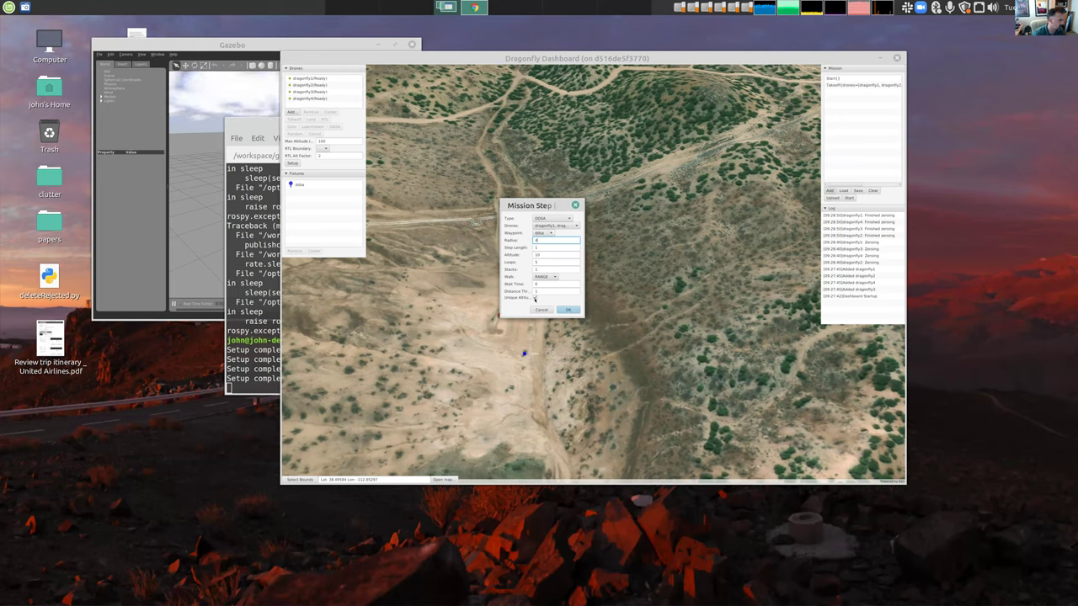
click(535, 297)
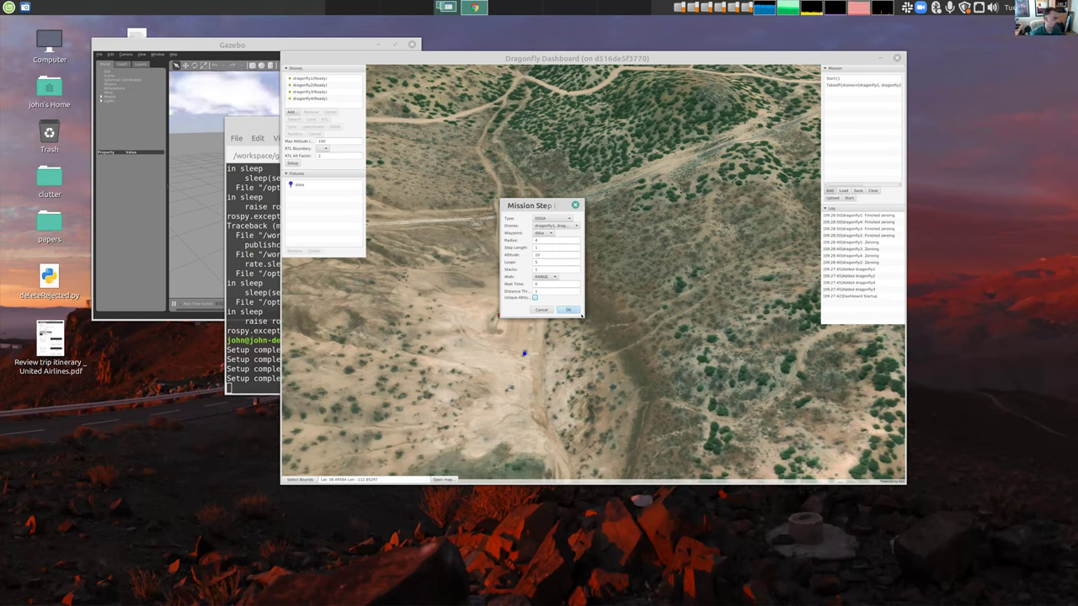
click(575, 311)
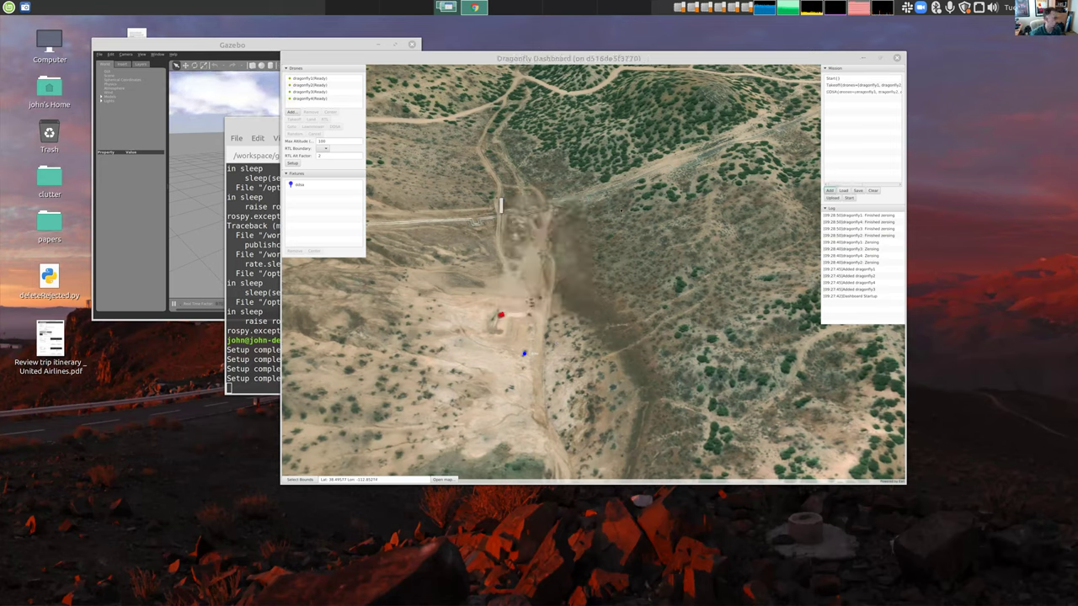
Add an RTL step to the mission for dragonfly1 through dragonfly4.
click(829, 191)
click(552, 218)
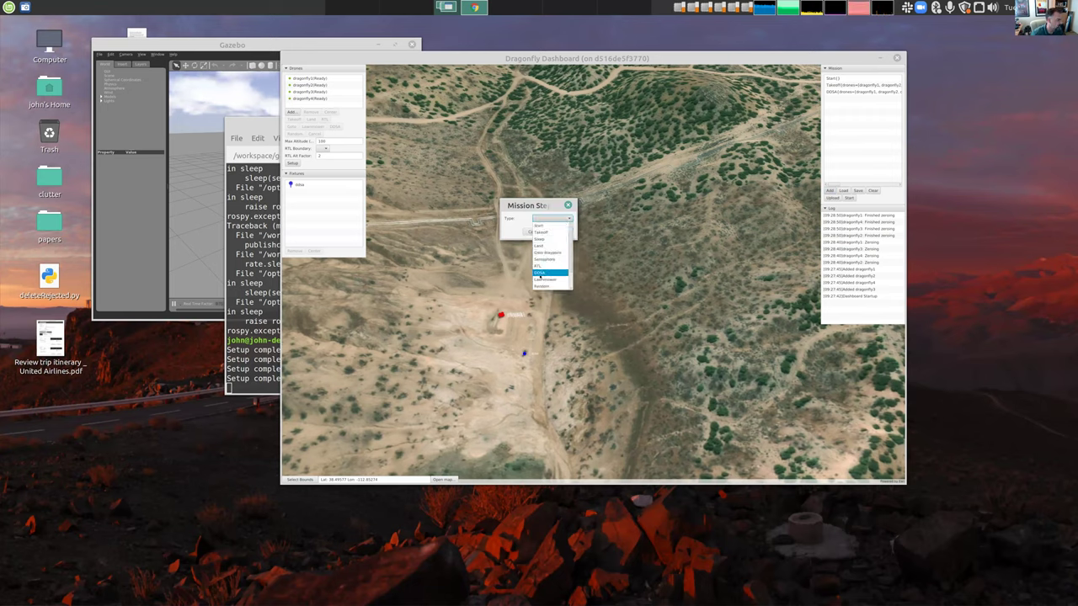
click(537, 266)
click(550, 226)
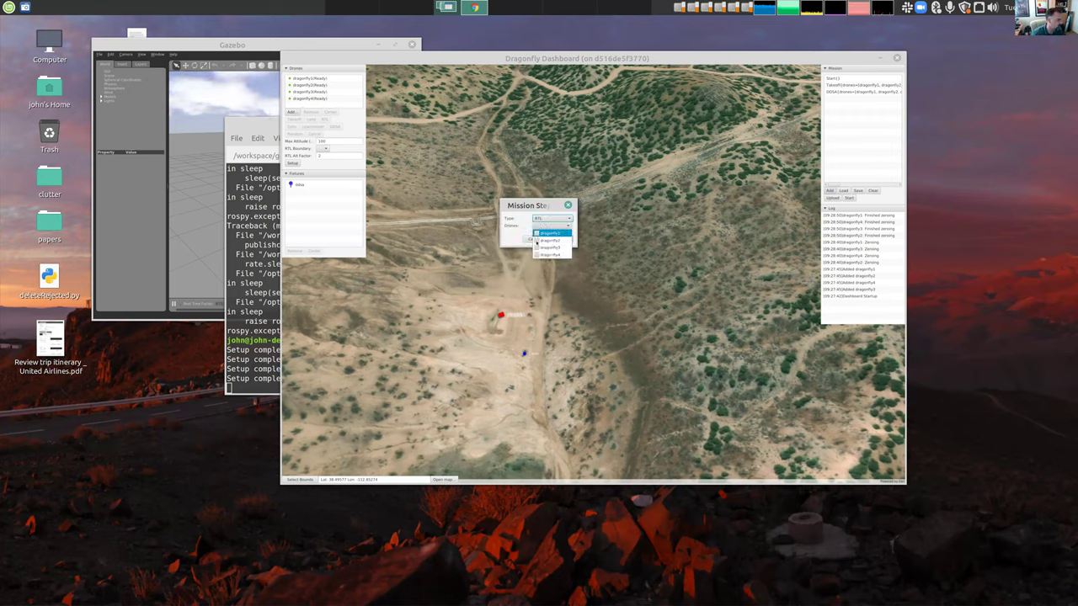
click(536, 241)
click(537, 248)
click(537, 255)
click(512, 226)
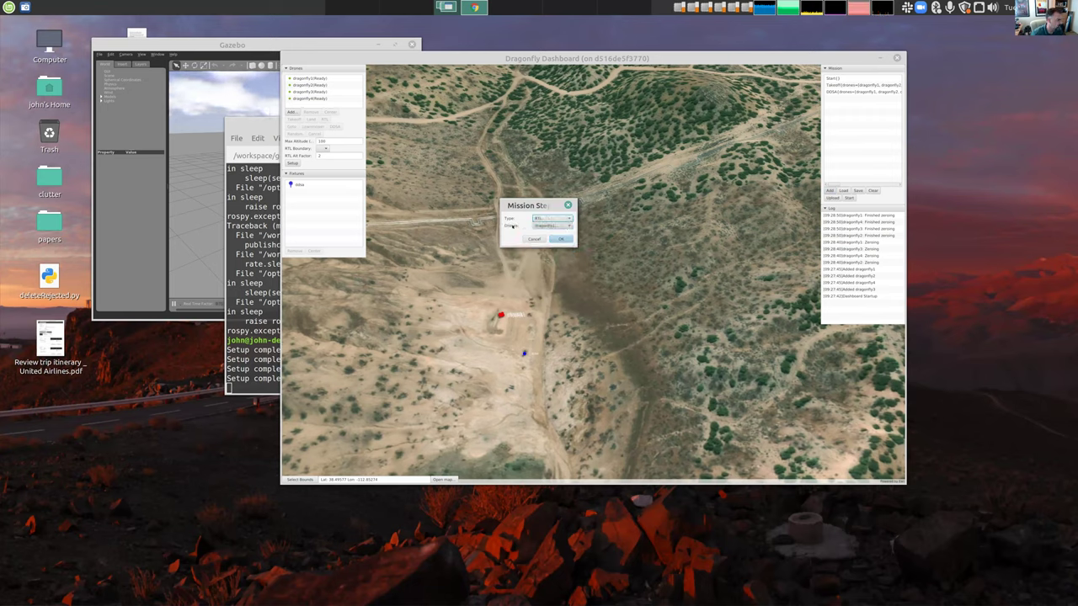
click(561, 240)
Upload the finished mission to the drones and start it.
click(838, 198)
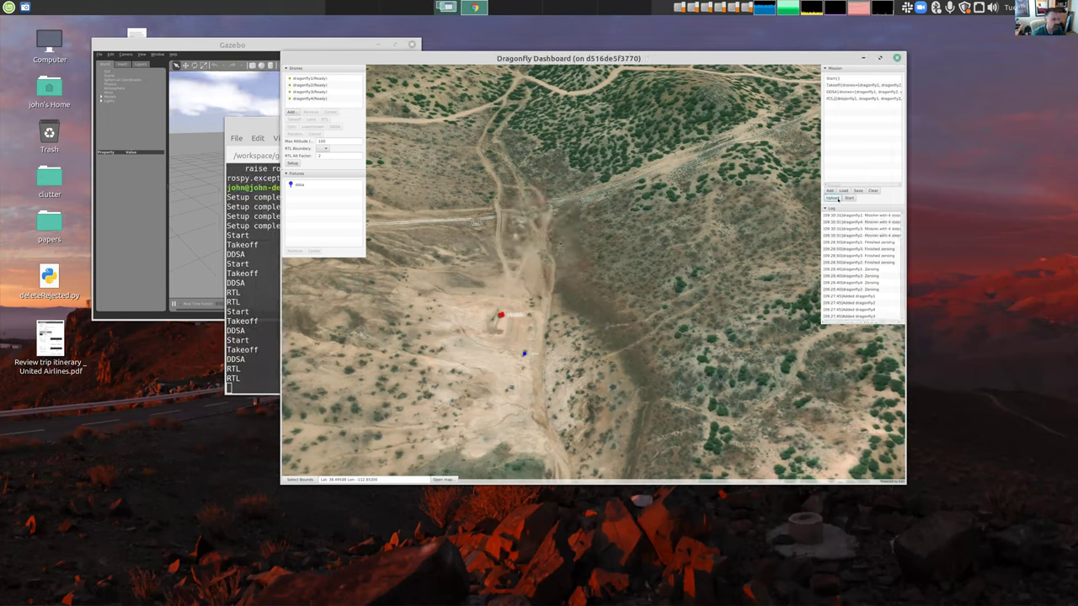
click(850, 198)
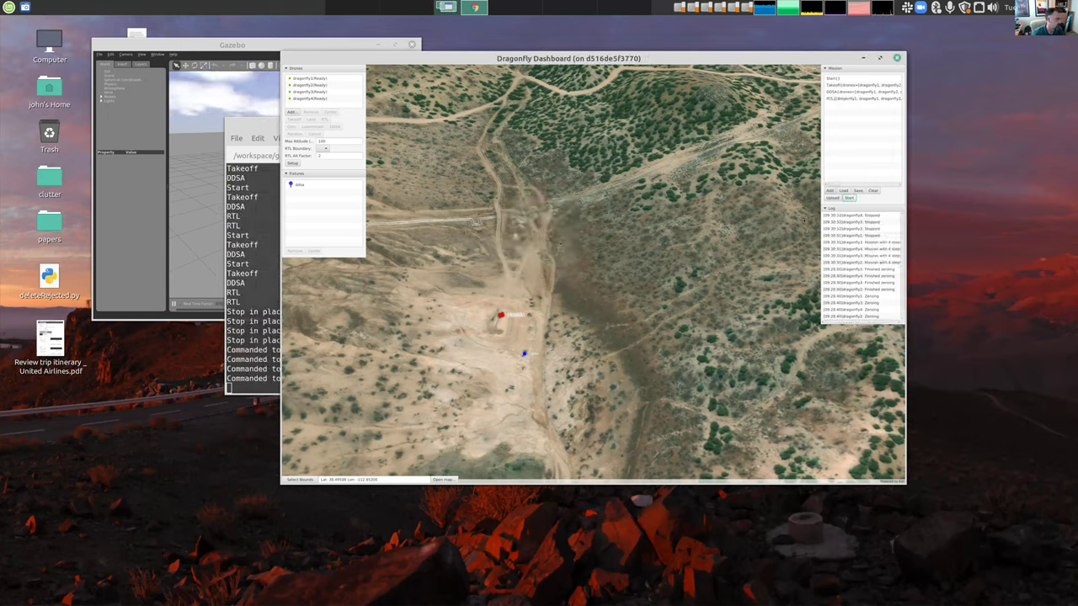
Follow the drones' takeoff and flight around the waypoint on the 3D map and in the Gazebo simulation.
drag(617, 319, 551, 394)
scroll(531, 376, up, 3)
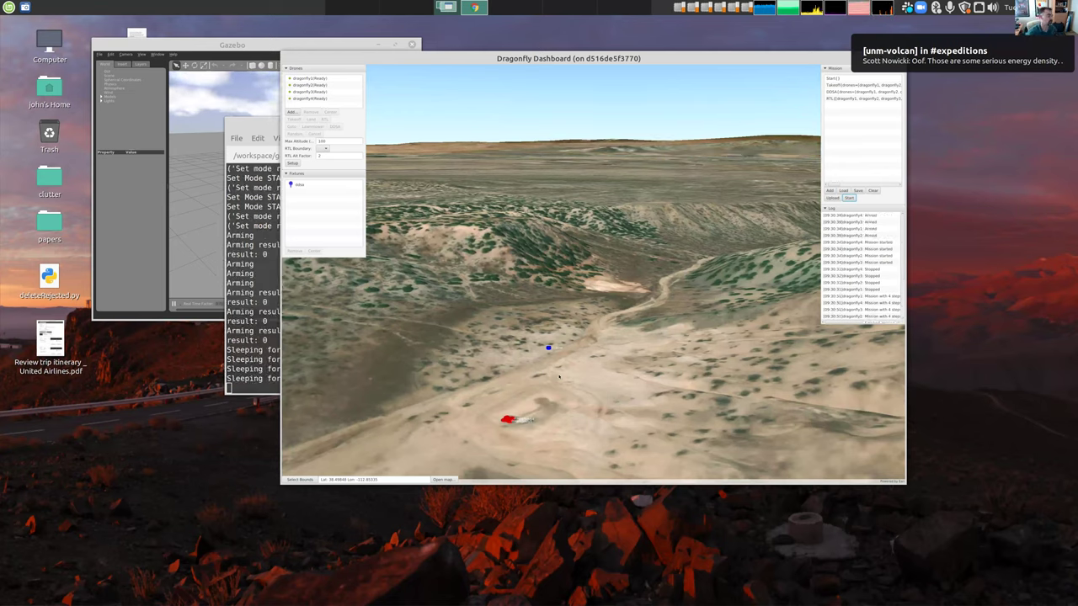
scroll(540, 370, up, 3)
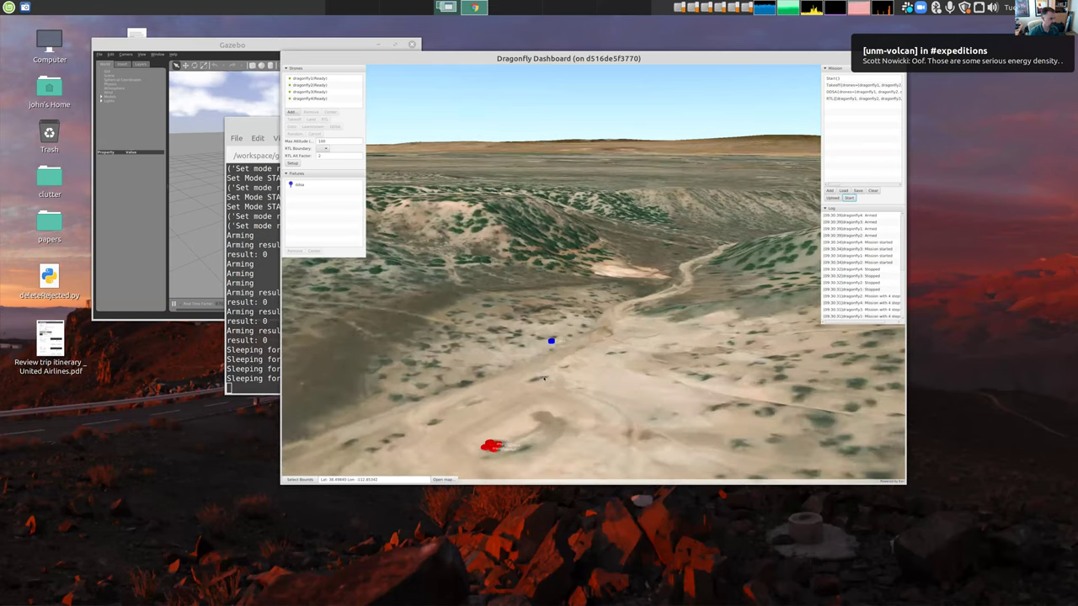
mouse_move(540, 370)
mouse_down()
mouse_move(580, 375)
mouse_move(554, 367)
mouse_up()
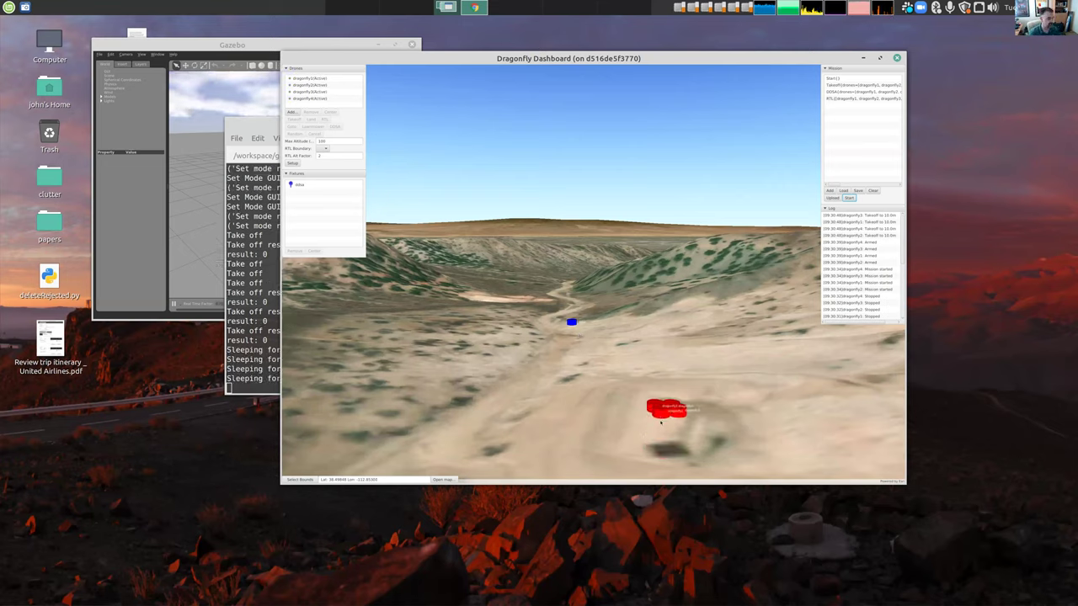
click(213, 147)
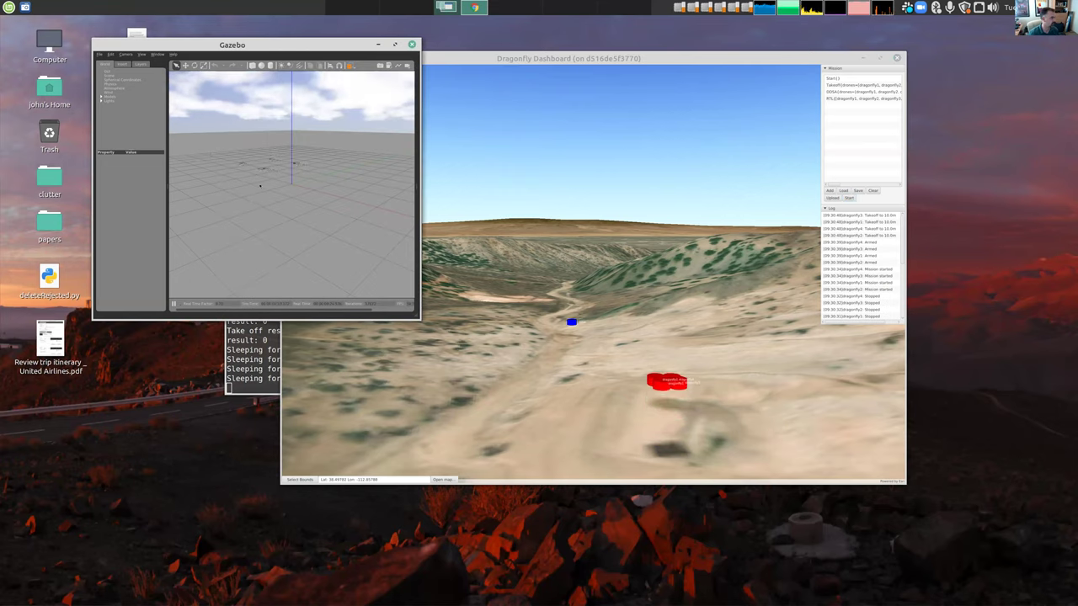
drag(213, 147, 236, 303)
scroll(334, 285, down, 2)
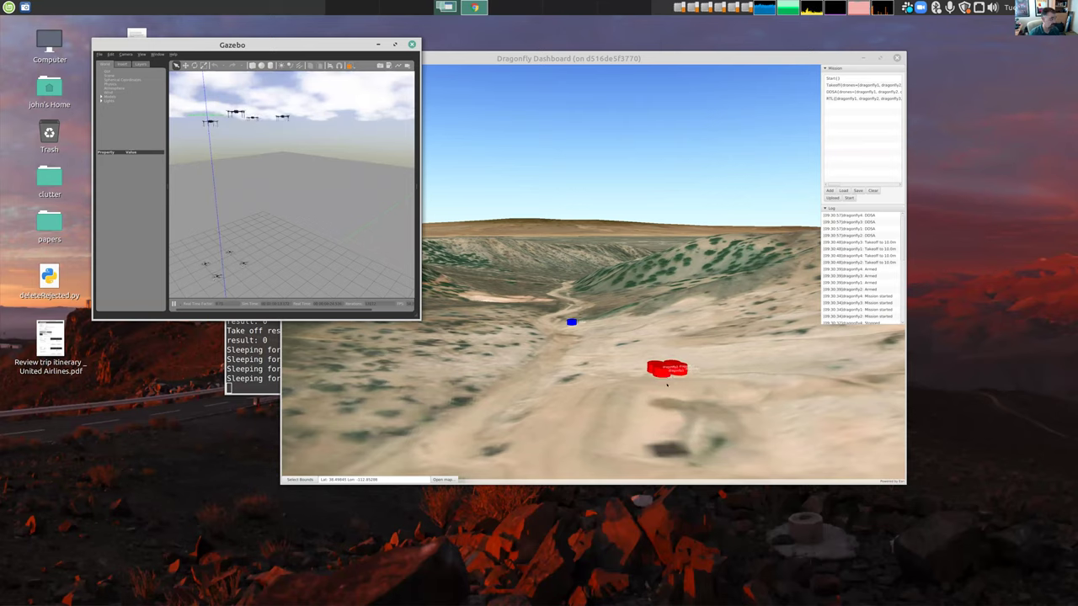
drag(323, 242, 331, 253)
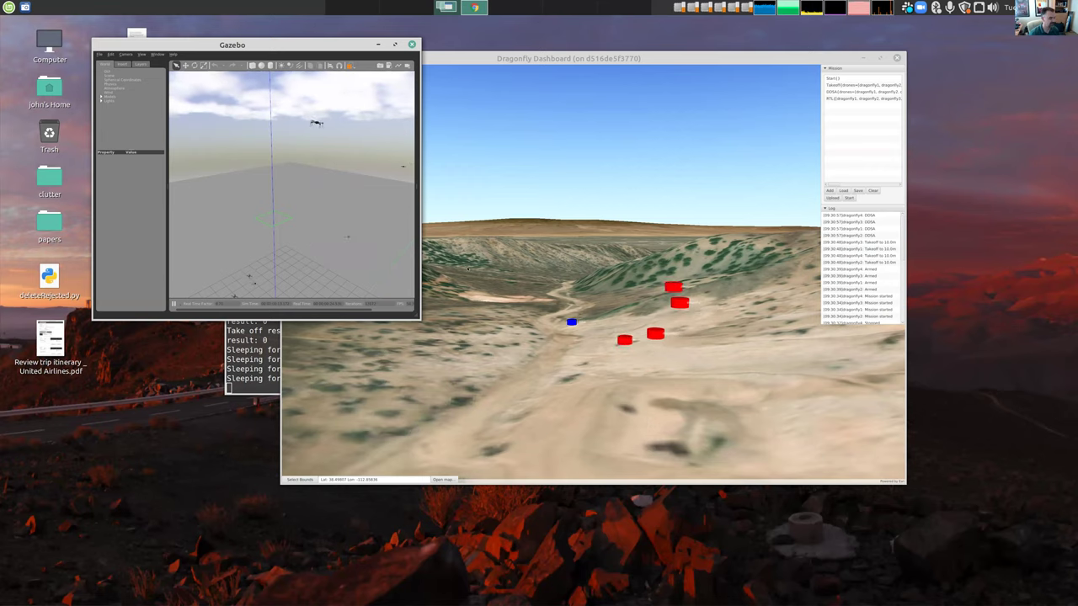
mouse_move(582, 340)
mouse_down()
mouse_move(606, 355)
mouse_move(571, 355)
mouse_up()
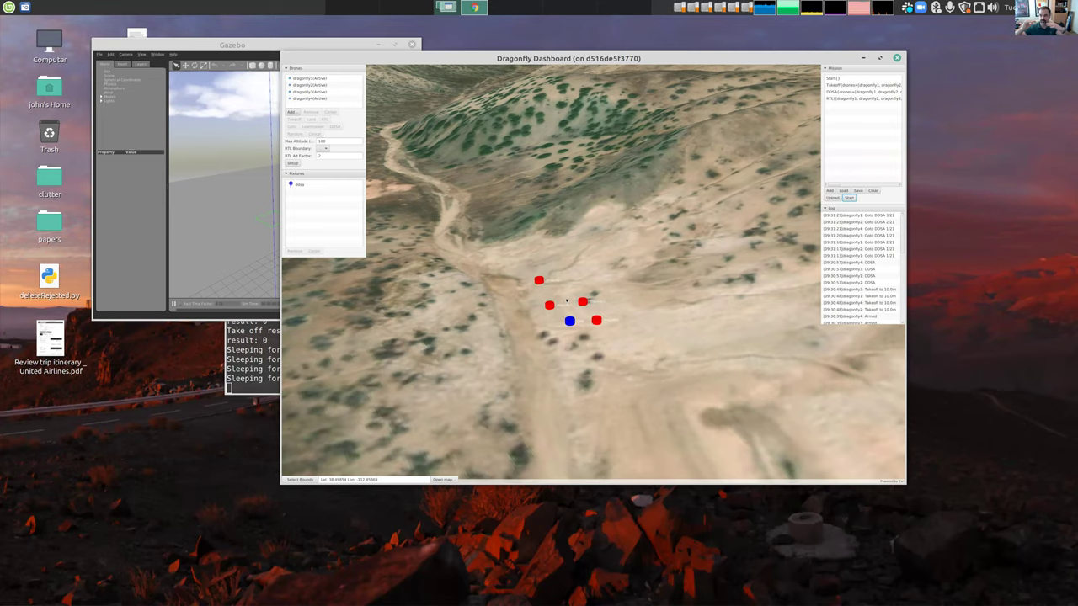
scroll(571, 312, up, 5)
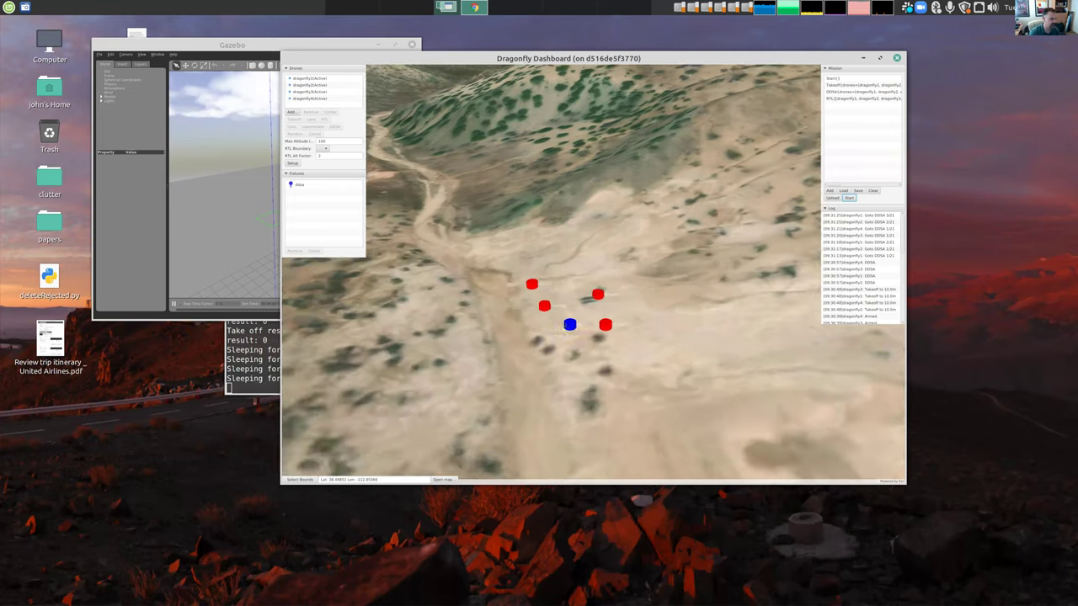